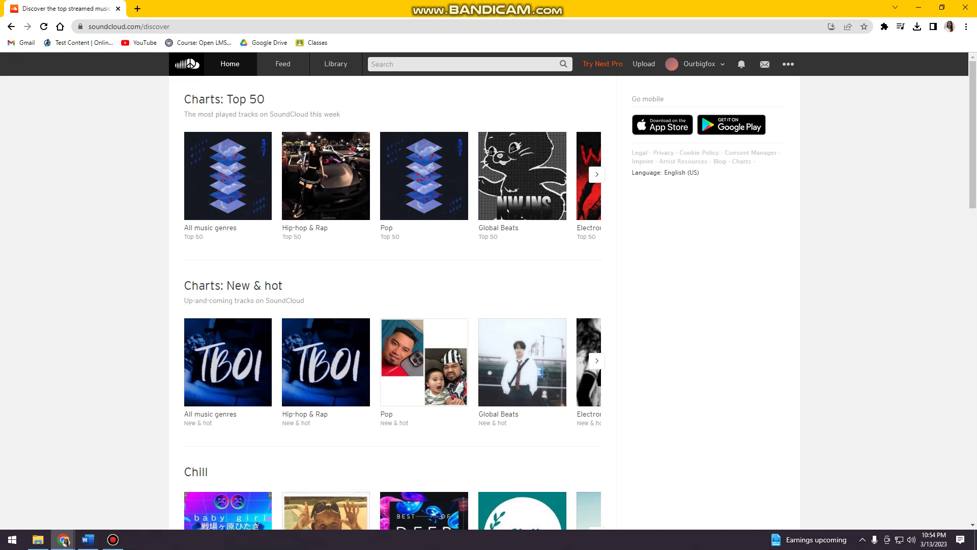
# Step: Check SoundCloud's English (US) site language options, then dismiss them without changing anything
pyautogui.moveTo(700, 173)
pyautogui.mouseDown()
pyautogui.moveTo(635, 173)
pyautogui.moveTo(671, 173)
pyautogui.mouseUp()
pyautogui.click(669, 173)
pyautogui.click(671, 172)
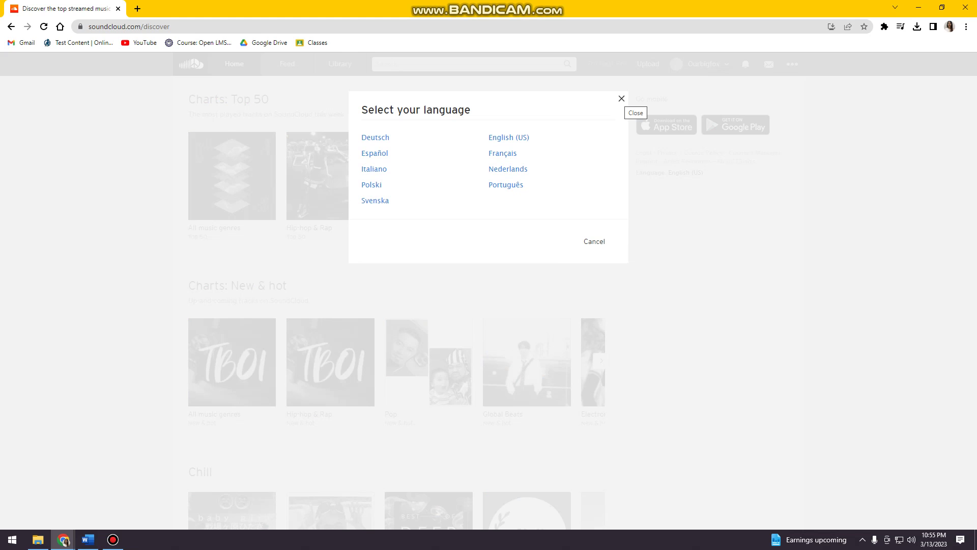
pyautogui.click(622, 99)
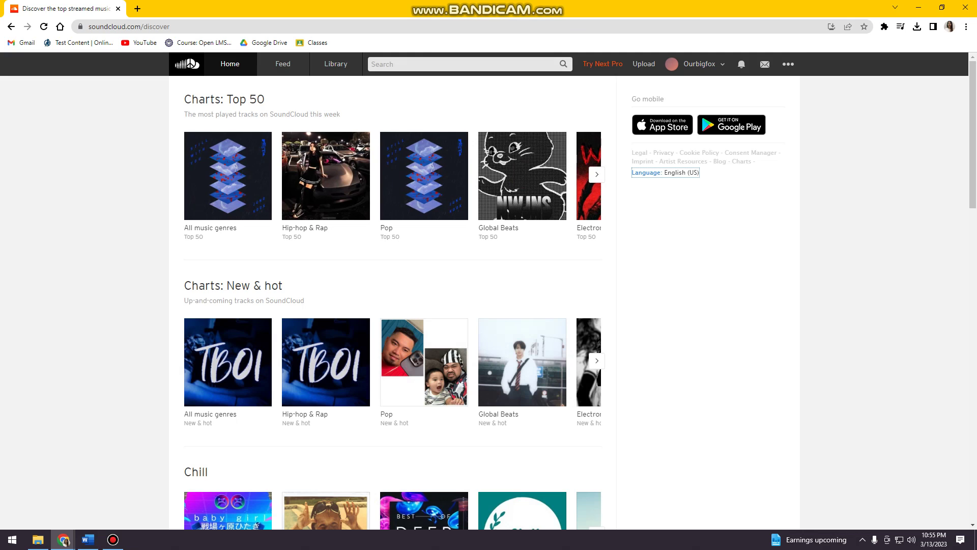
# Step: Translate the page to English with Google Translate and bring up Choose another language
pyautogui.rightClick(756, 222)
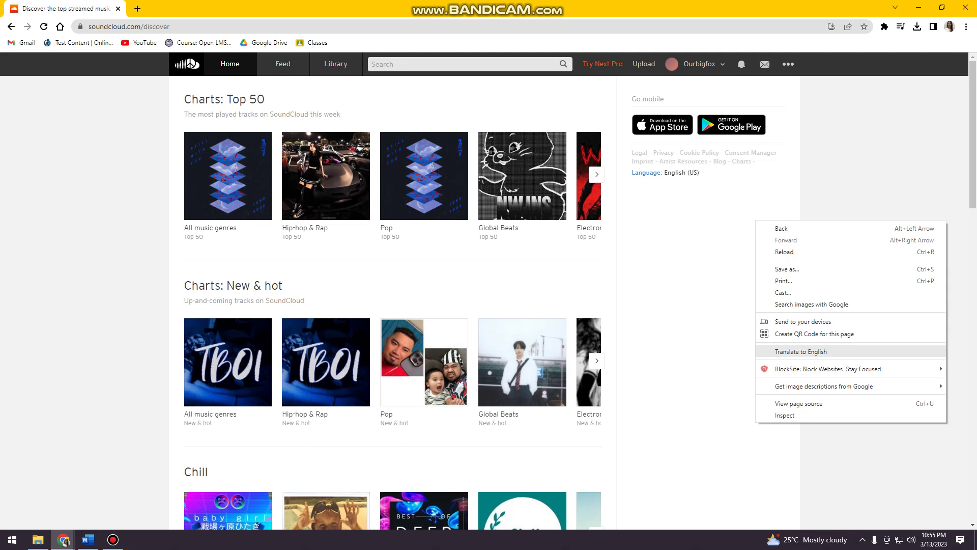
pyautogui.click(800, 351)
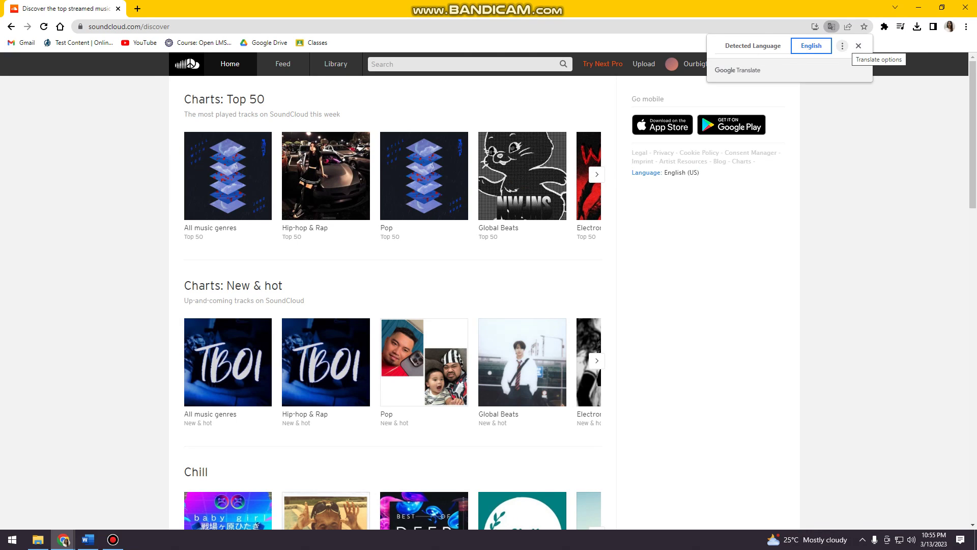
pyautogui.click(842, 46)
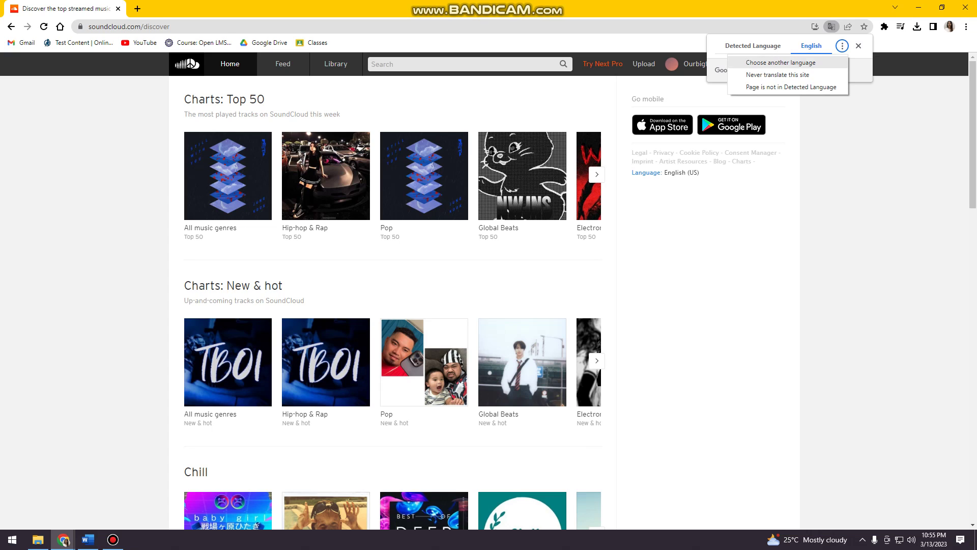
pyautogui.click(780, 63)
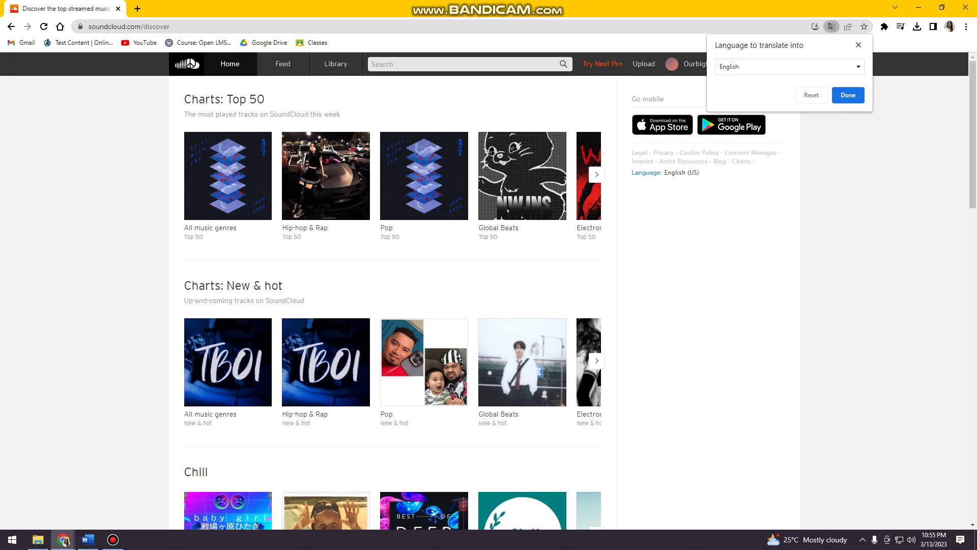
# Step: Expand the English dropdown under Language to translate into to list every target language
pyautogui.click(780, 67)
pyautogui.scroll(-2, 603, 204)
pyautogui.scroll(-2, 603, 204)
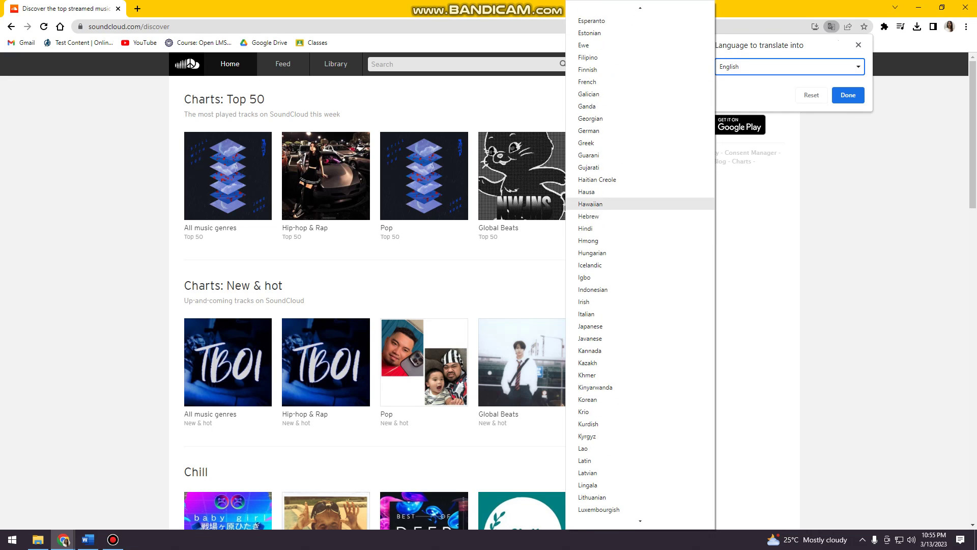
pyautogui.scroll(-2, 603, 204)
pyautogui.scroll(-2, 603, 204)
pyautogui.scroll(-2, 603, 204)
pyautogui.scroll(-2, 603, 204)
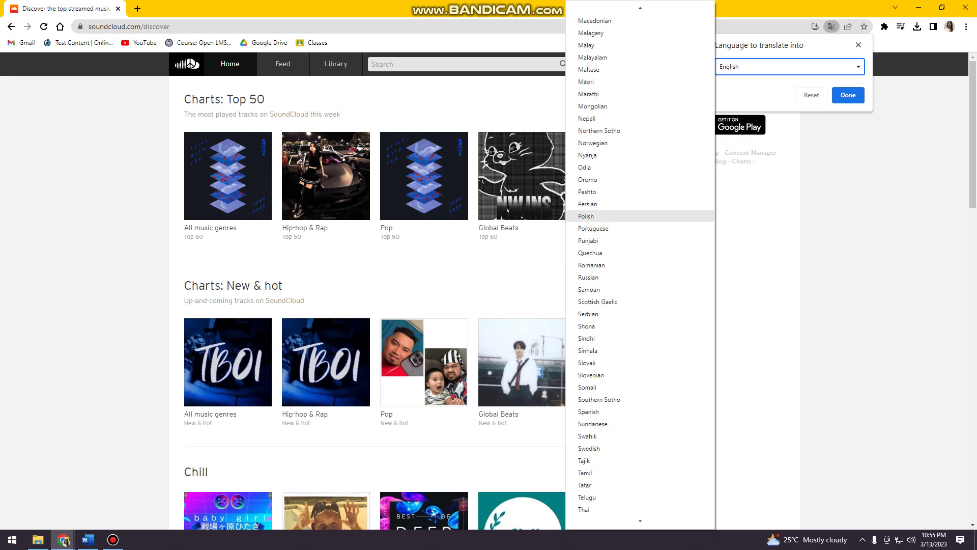
pyautogui.scroll(-2, 603, 216)
pyautogui.scroll(-1, 603, 229)
pyautogui.scroll(2, 602, 241)
pyautogui.scroll(2, 603, 241)
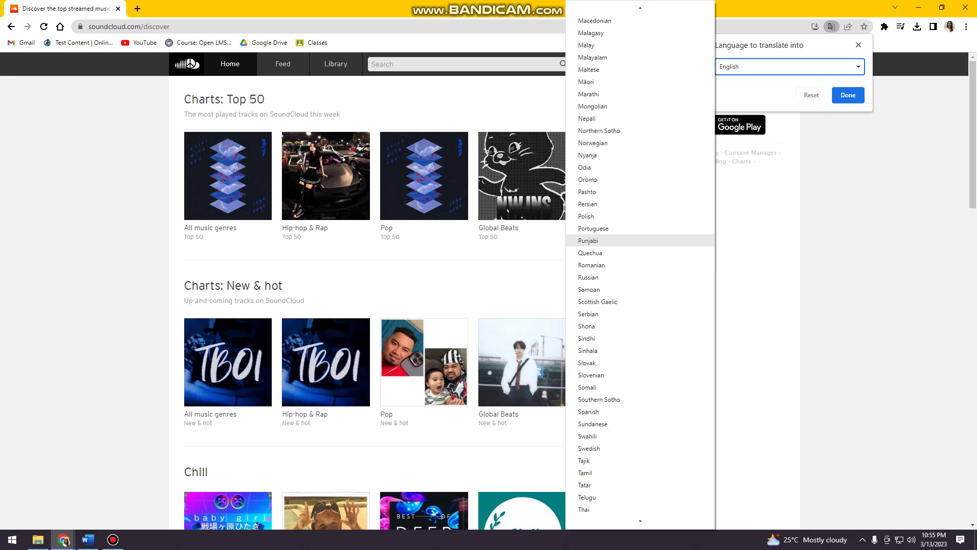
pyautogui.scroll(2, 603, 230)
pyautogui.scroll(2, 603, 240)
pyautogui.scroll(2, 603, 241)
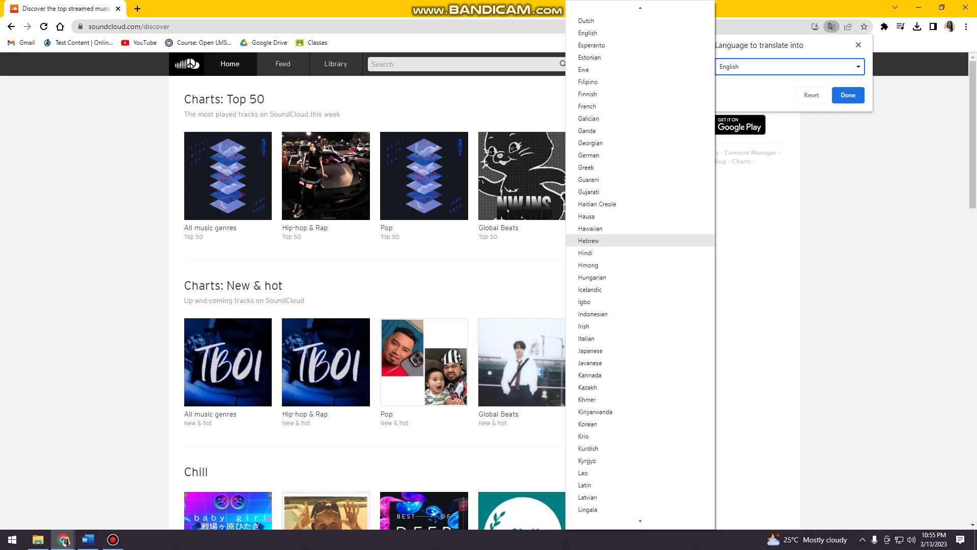
pyautogui.scroll(2, 603, 240)
pyautogui.scroll(2, 603, 229)
pyautogui.scroll(2, 603, 216)
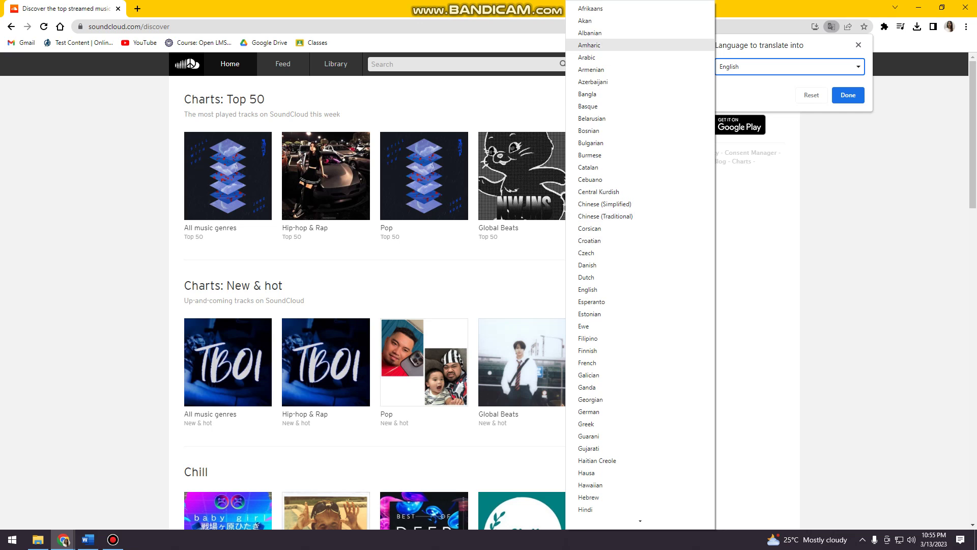
pyautogui.scroll(-3, 603, 145)
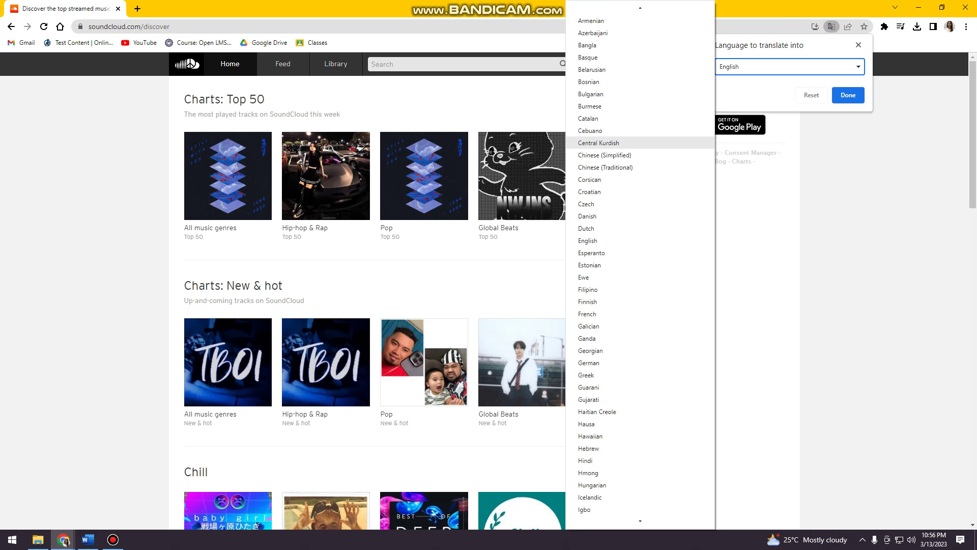
pyautogui.scroll(2, 640, 176)
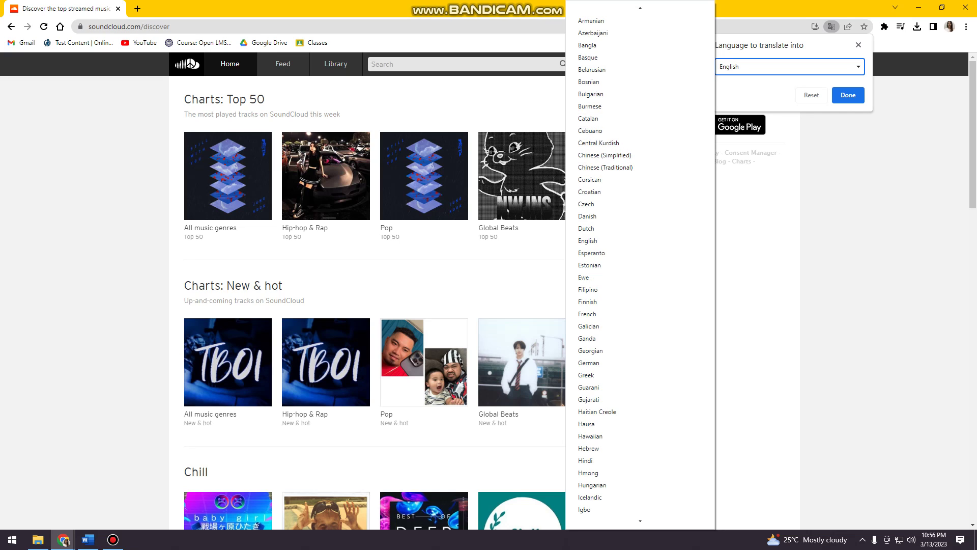
pyautogui.press('Escape')
pyautogui.press('Escape')
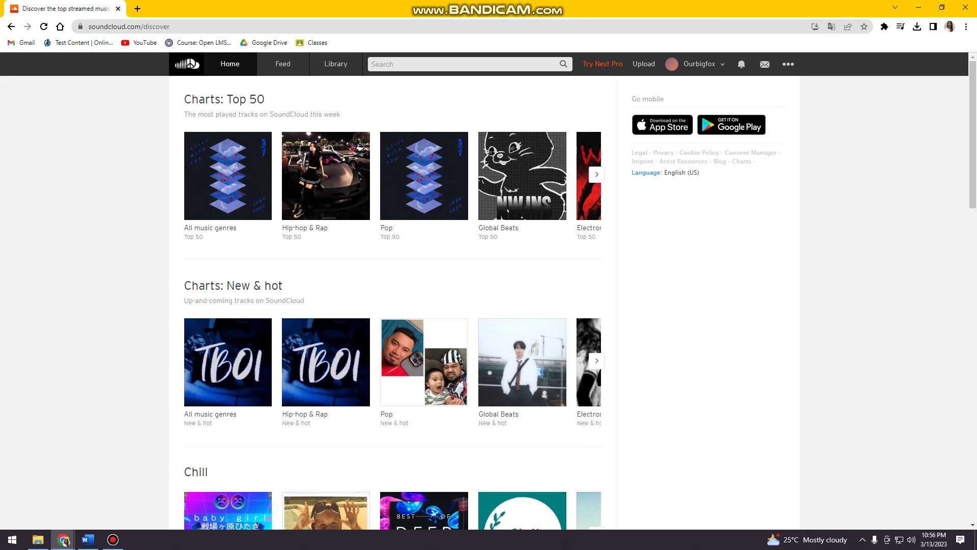